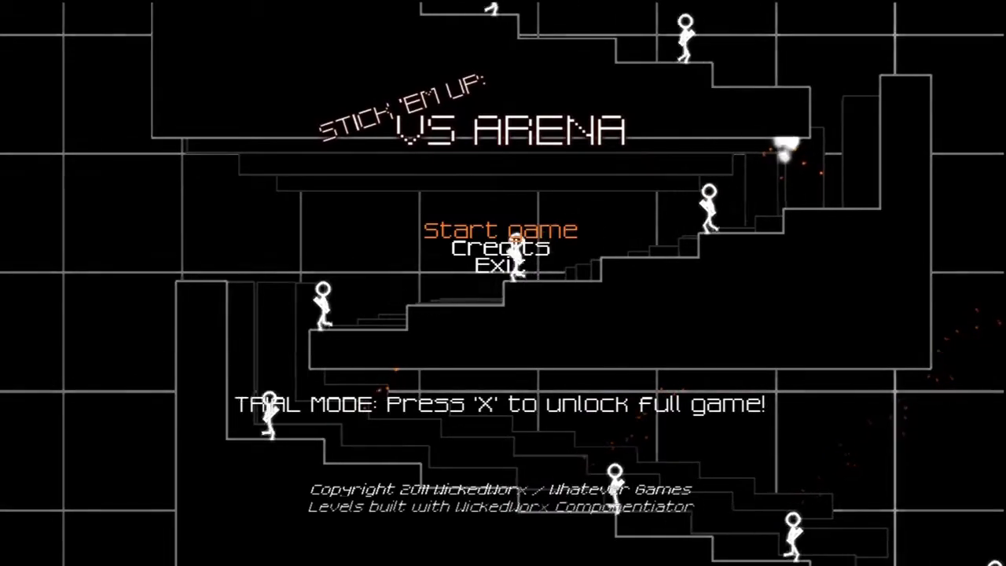
pyautogui.press('Return')
pyautogui.press('Return')
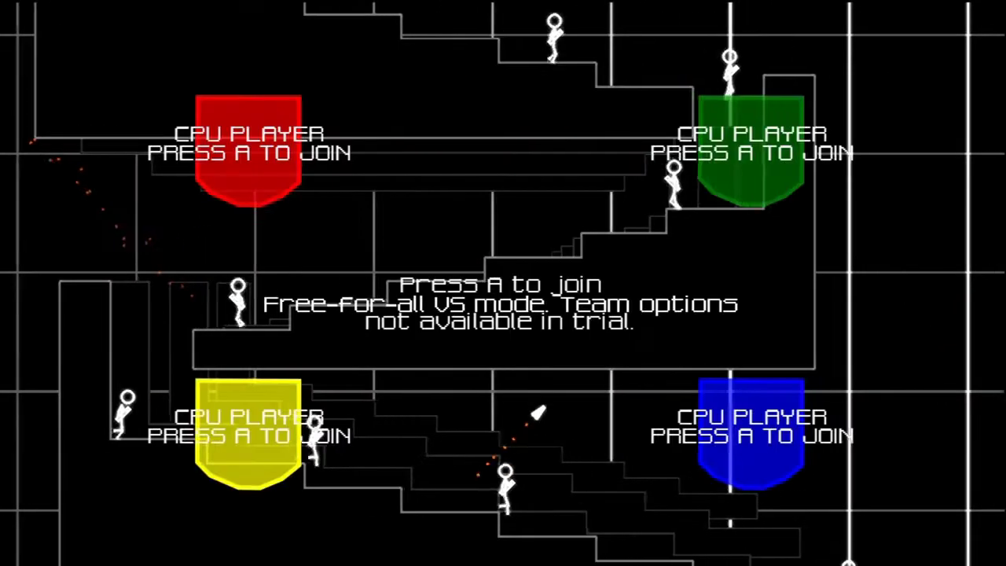
pyautogui.press('Return')
pyautogui.press('Return')
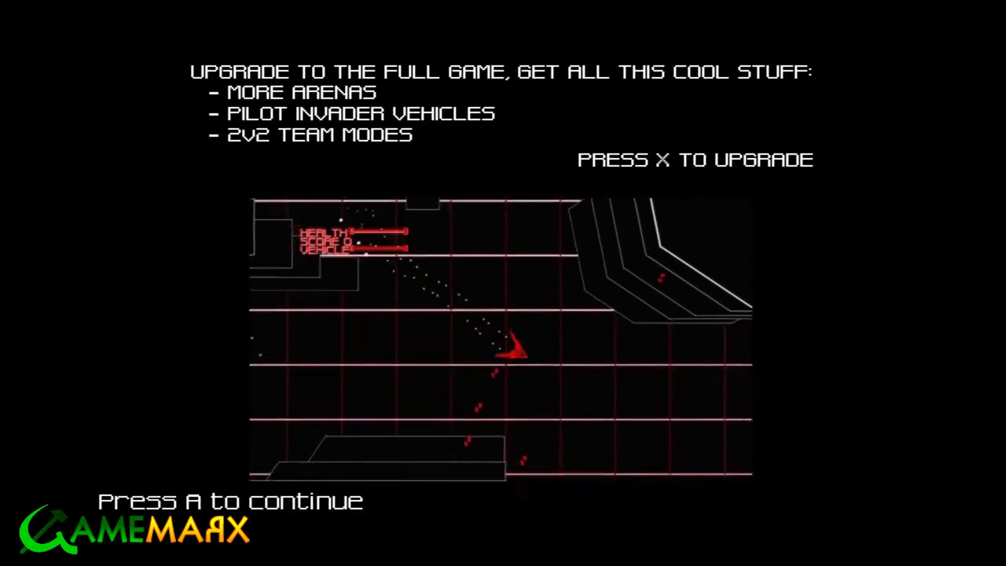
pyautogui.press('a')
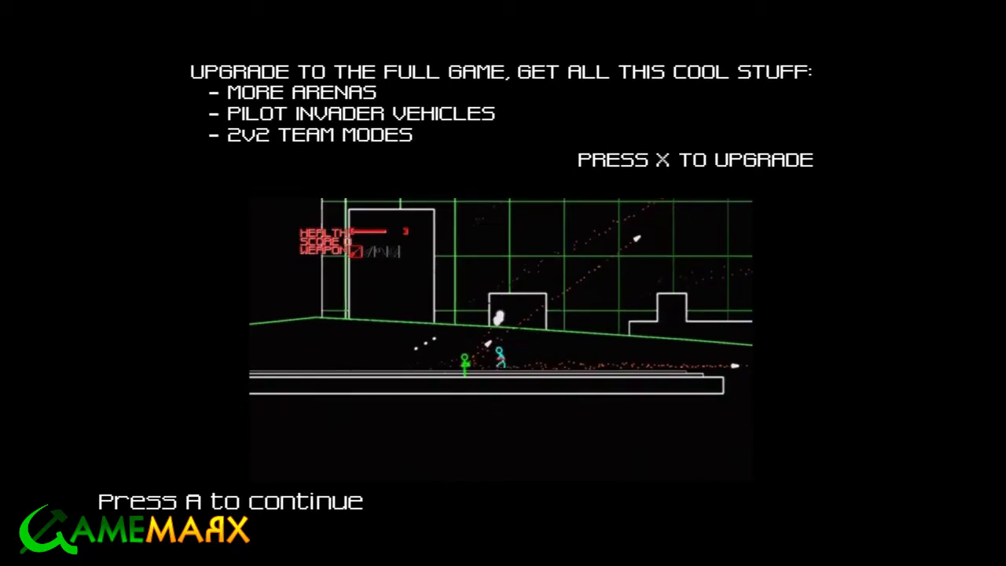
pyautogui.press('a')
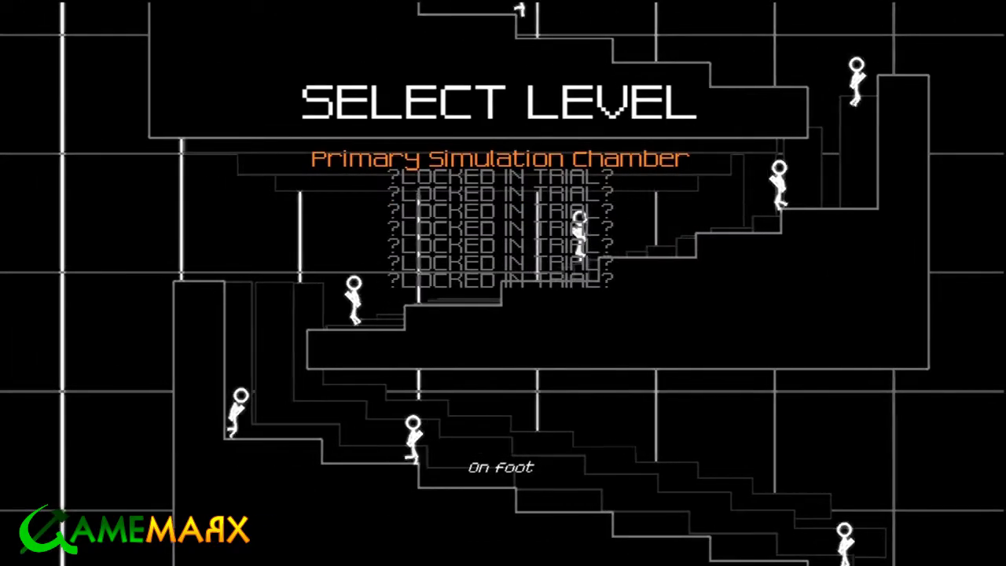
pyautogui.press('a')
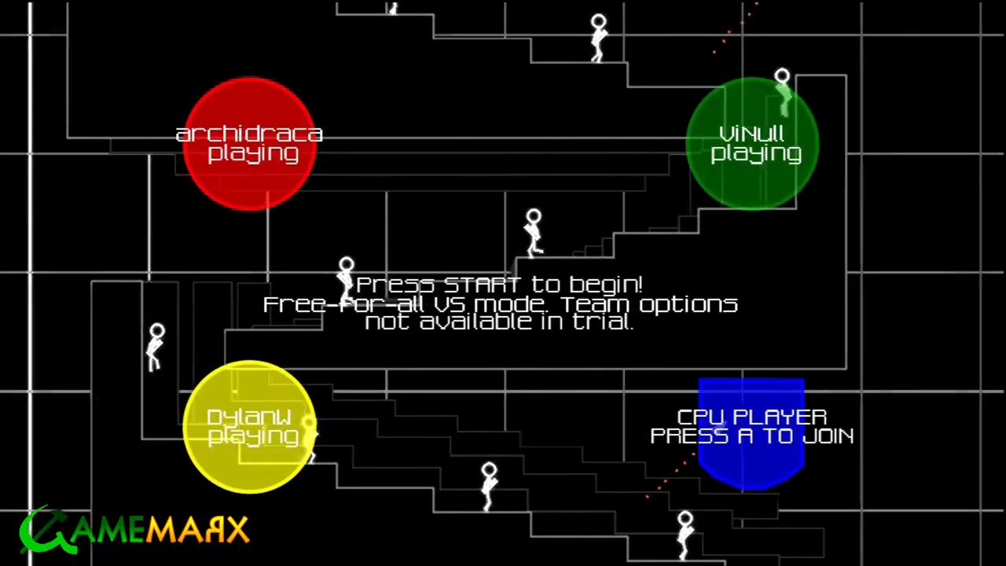